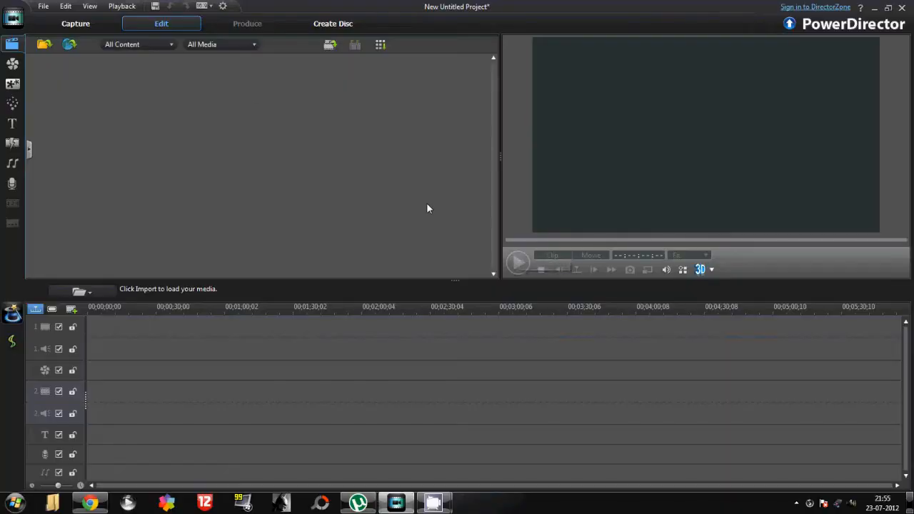
- Import the Parrot HD Nikon D3100 video from Documents > FFOutput into the media library
left_click(45, 45)
left_click(79, 61)
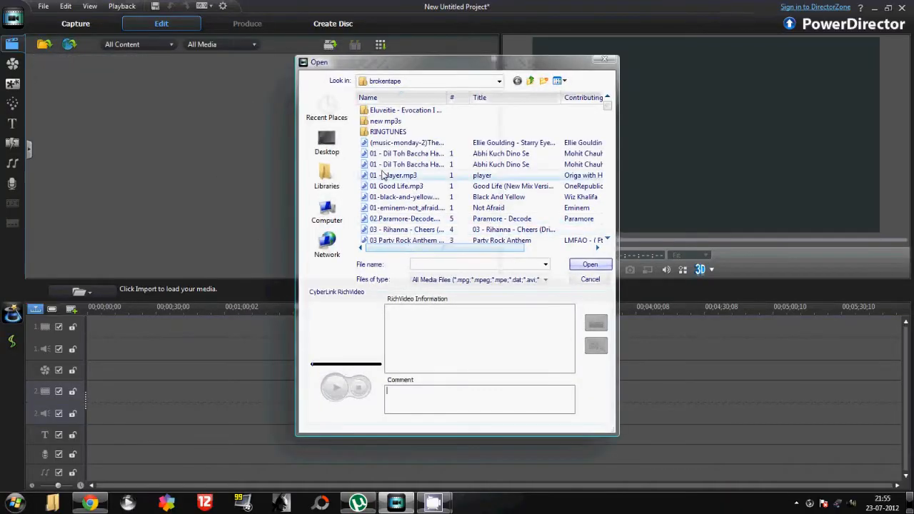
left_click(327, 211)
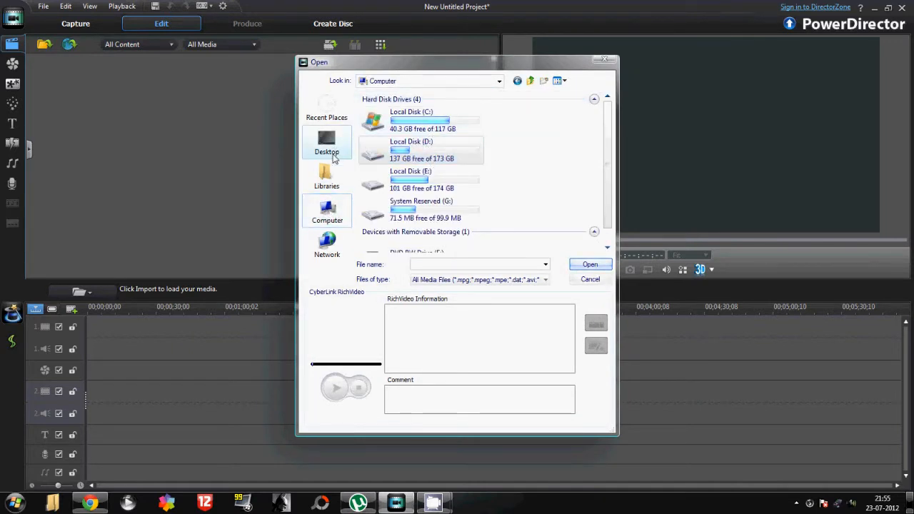
left_click(326, 176)
double_click(400, 108)
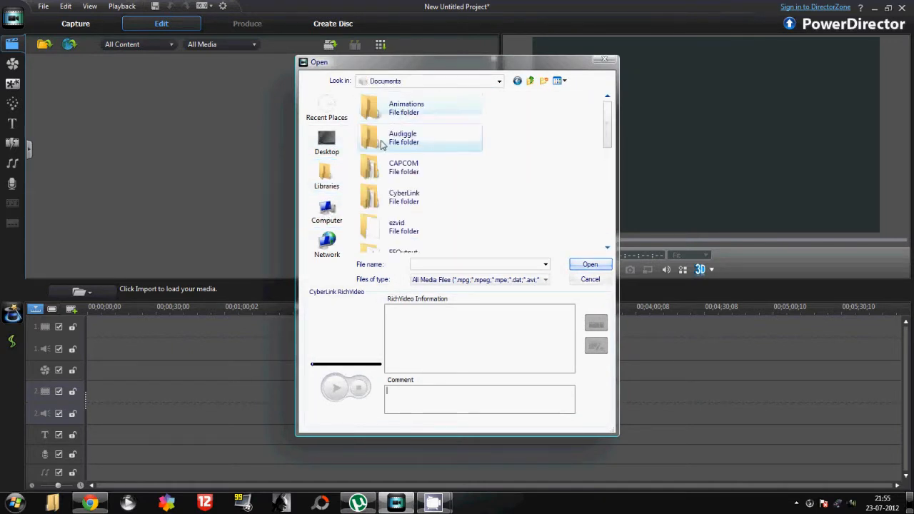
scroll(421, 186, "down", 3)
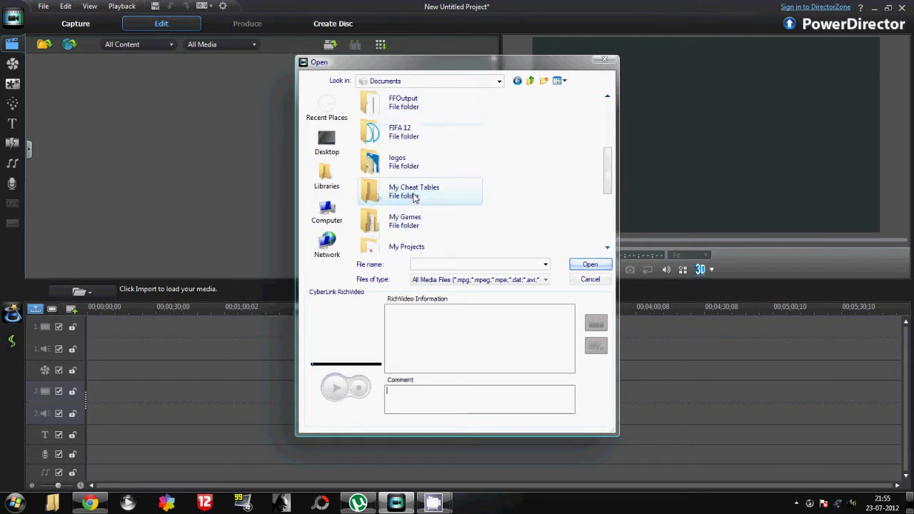
double_click(405, 103)
double_click(507, 107)
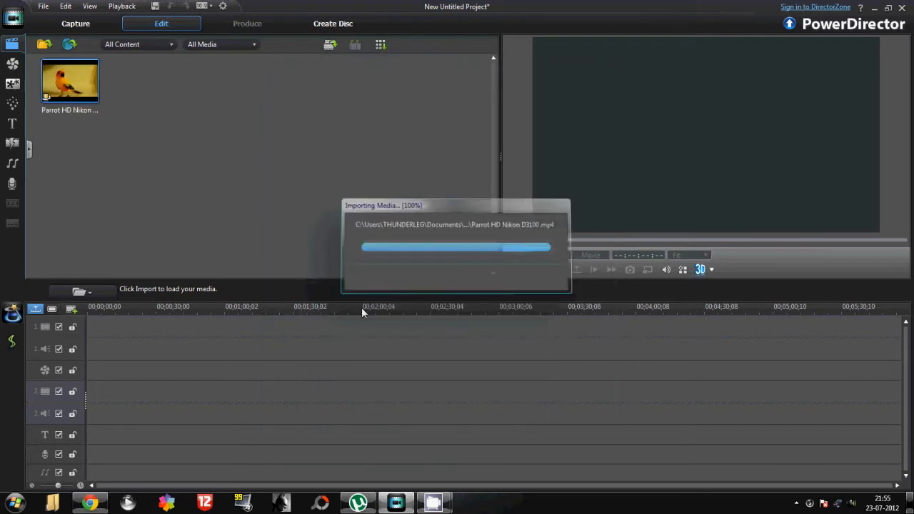
- Place the parrot clip on video track 1, accept the 4:3 switch, and trim it to about 14;08
left_click_drag(61, 74, 89, 342)
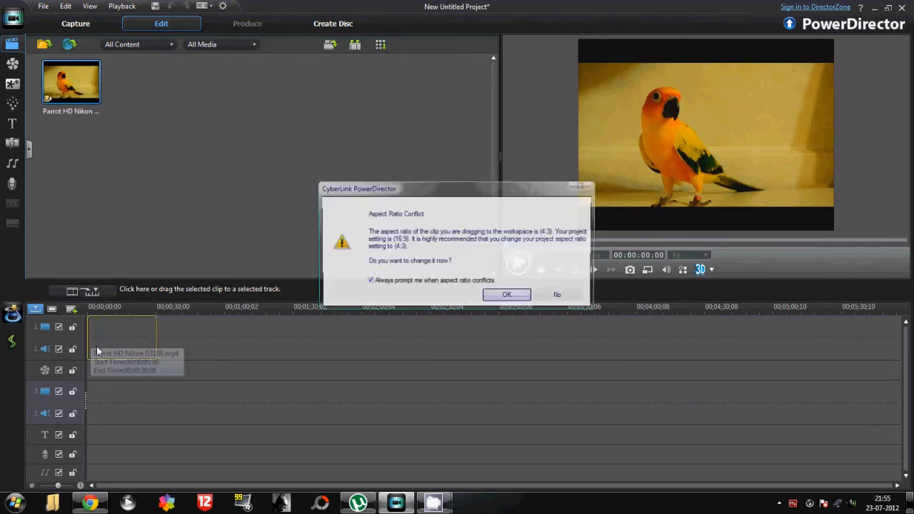
left_click(508, 295)
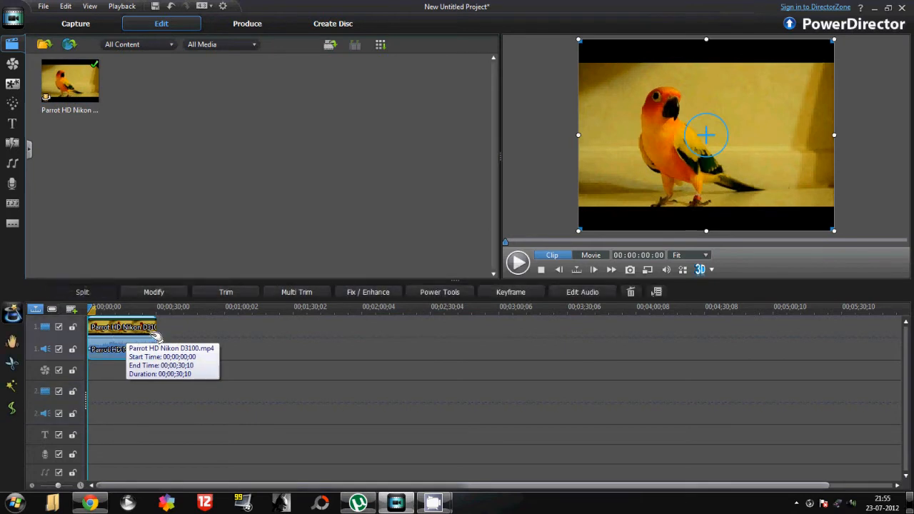
left_click_drag(156, 329, 119, 329)
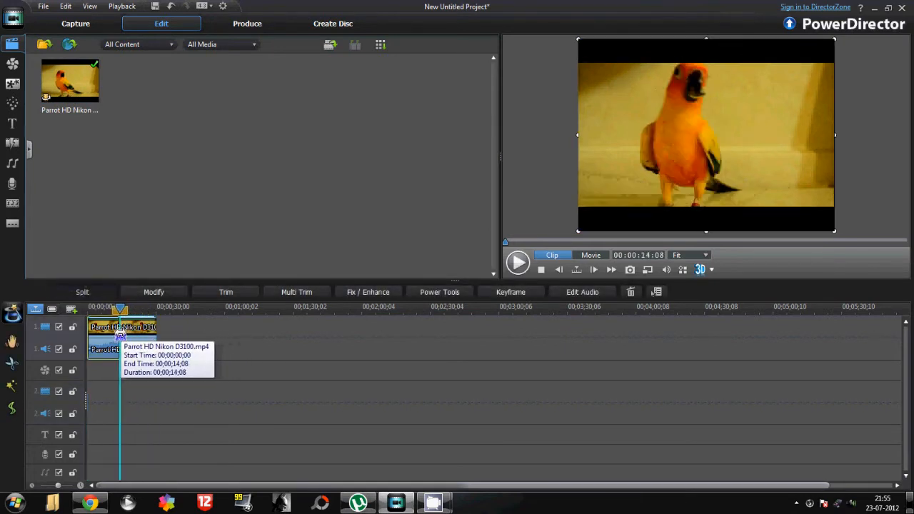
left_click_drag(213, 377, 139, 342)
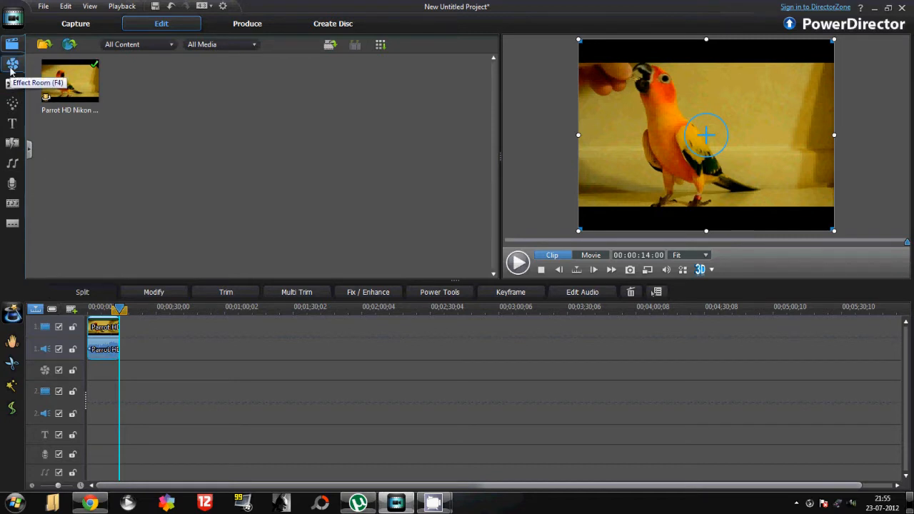
left_click(12, 68)
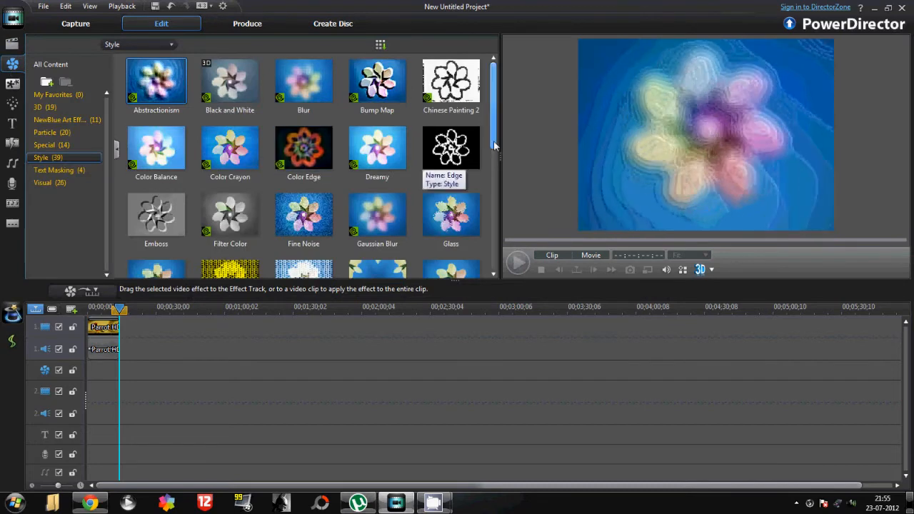
- Drag the Style > Filter Color effect onto the parrot clip and select the clip
left_click(245, 213)
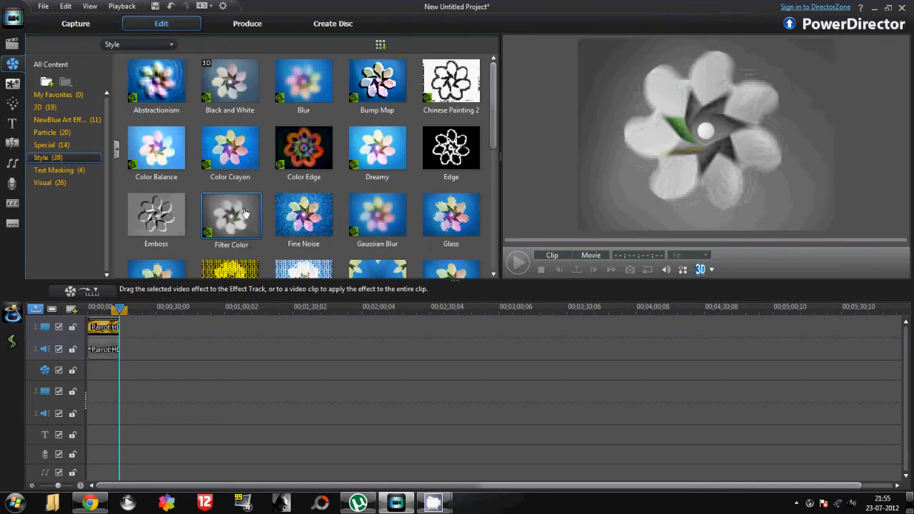
left_click_drag(245, 212, 105, 327)
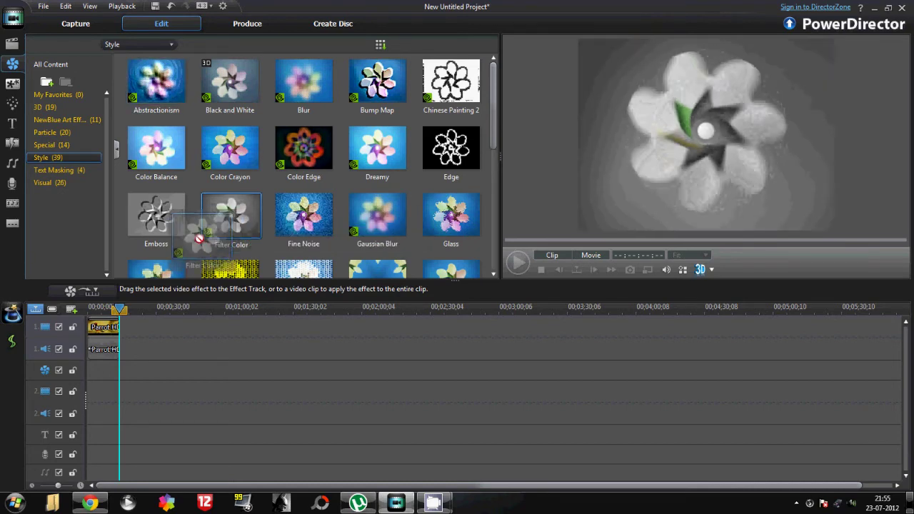
left_click(105, 327)
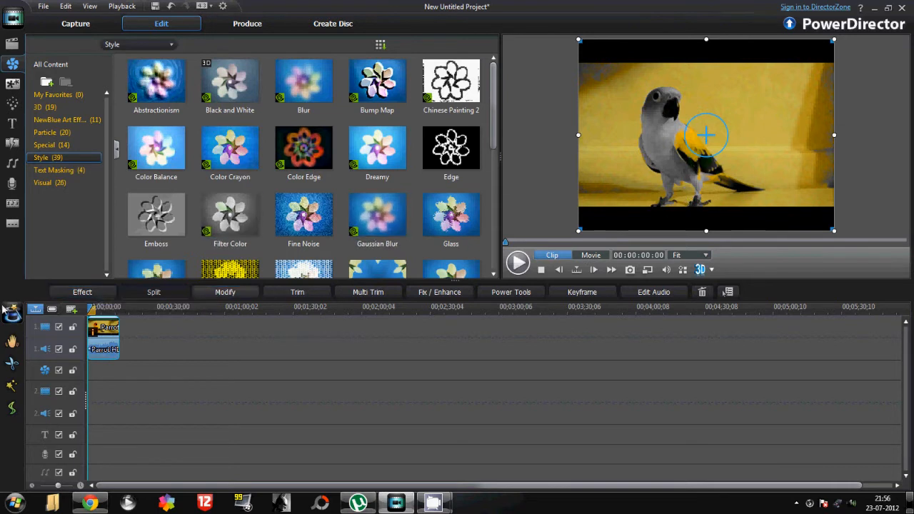
- Set the Filter Color focus colour to the parrot's red head and review the preview
left_click(92, 294)
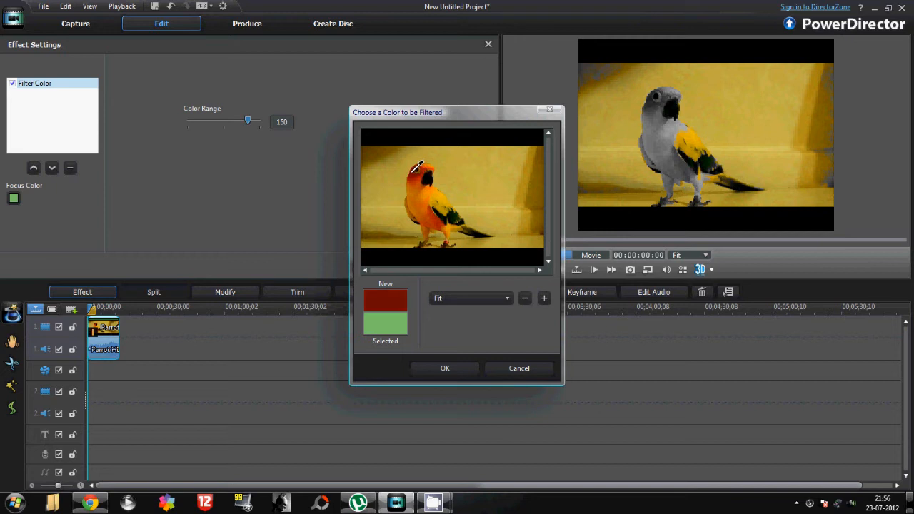
left_click(416, 166)
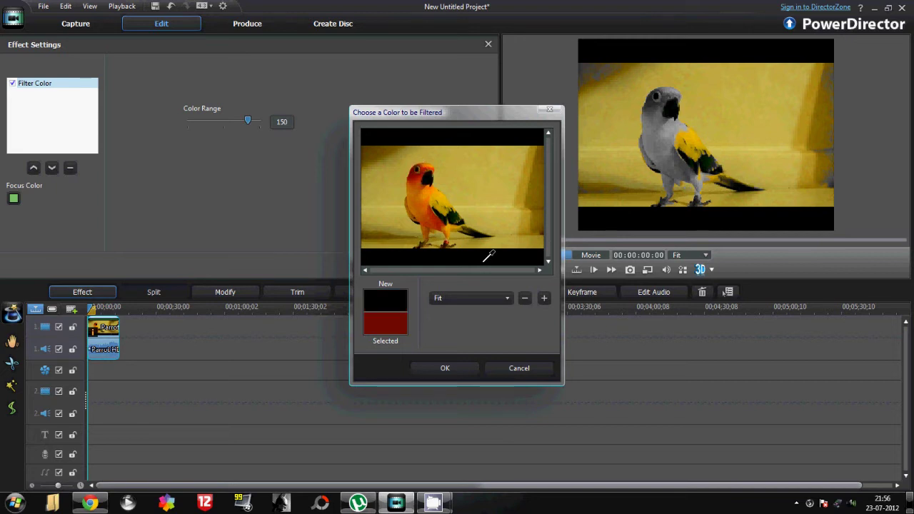
left_click(445, 368)
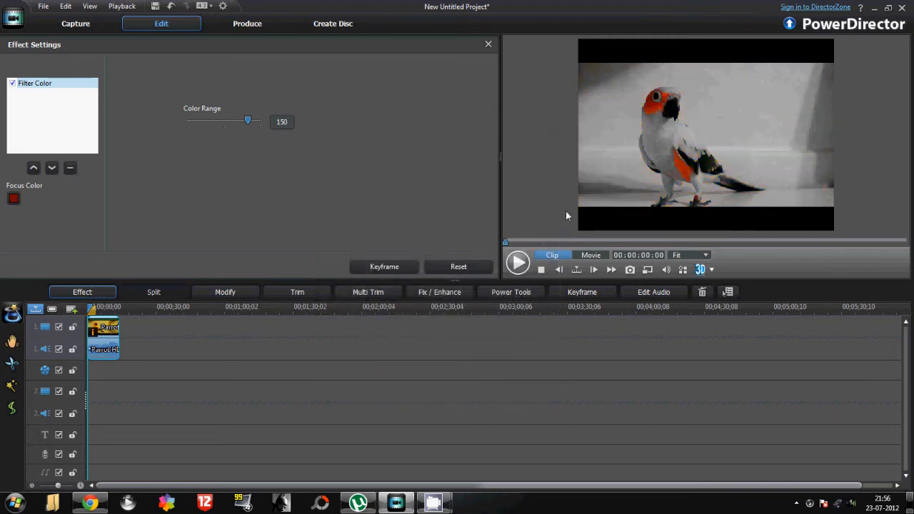
left_click(517, 265)
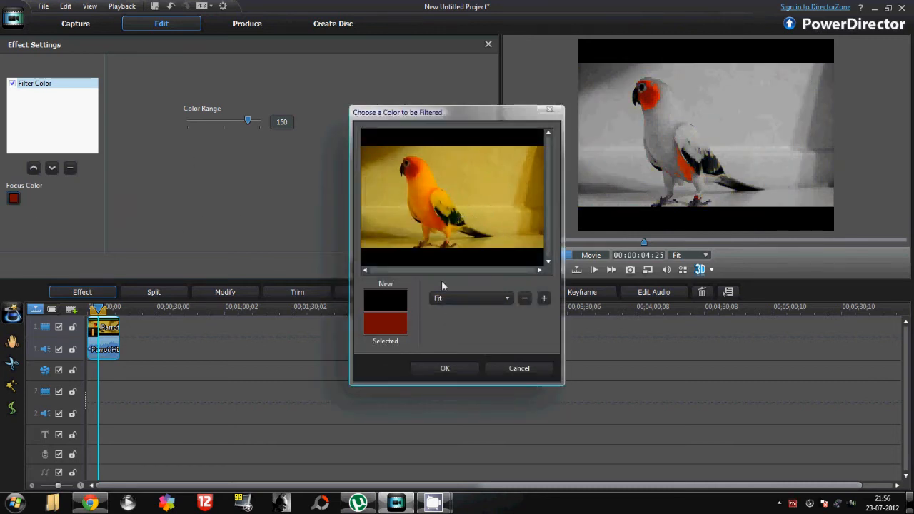
- Set the focus colour to the wall's yellow, confirm, and play the clip to check the result
left_click(473, 168)
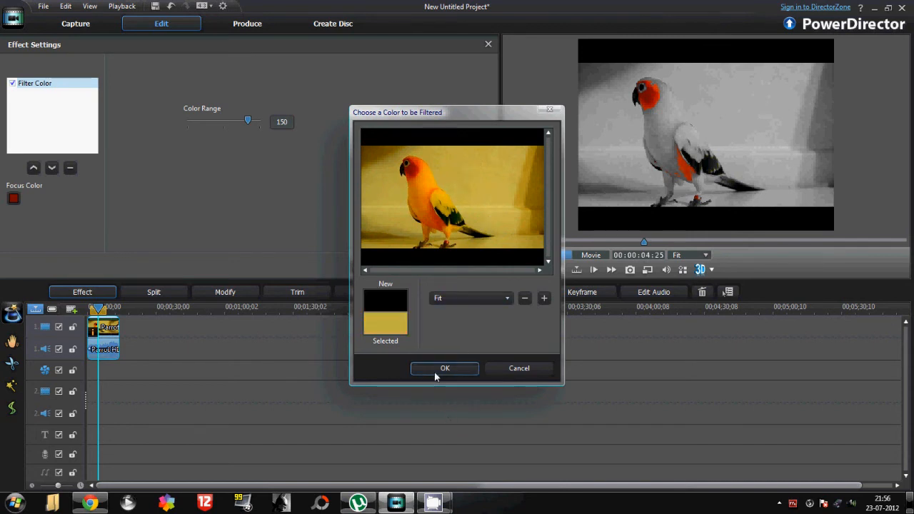
left_click(444, 368)
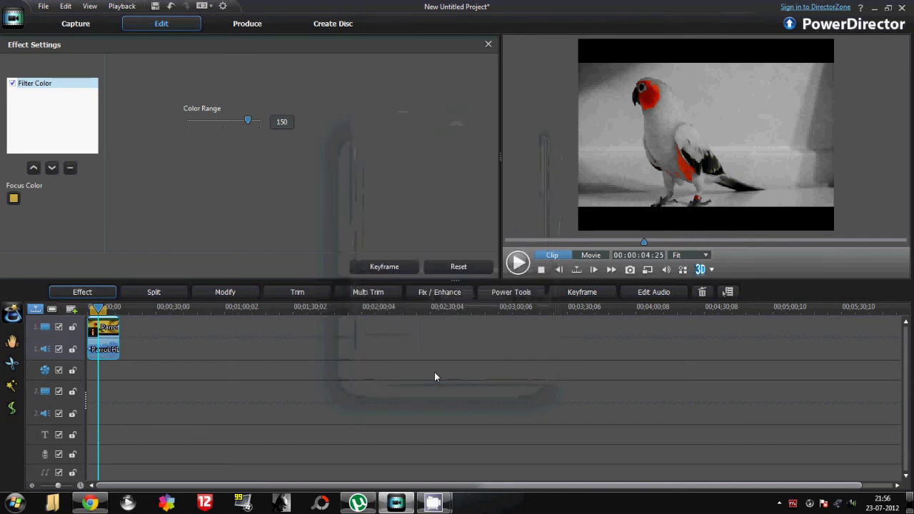
left_click(519, 263)
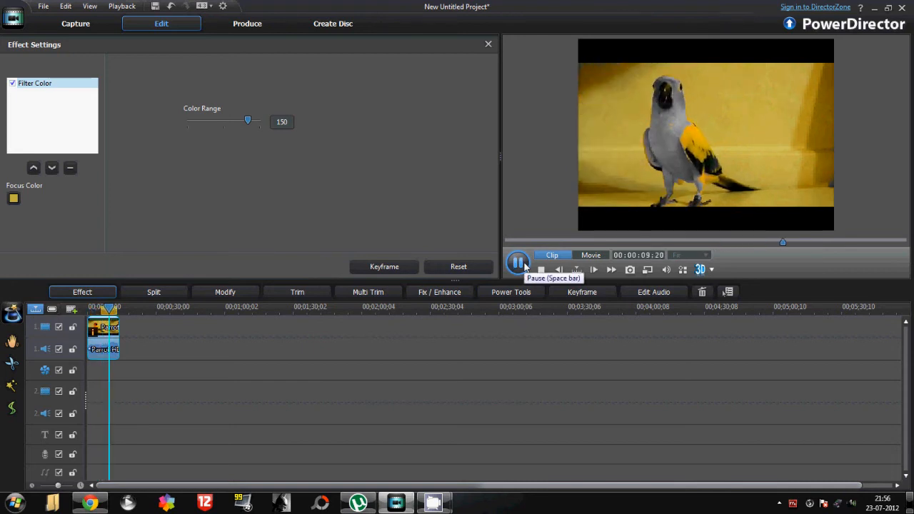
left_click(523, 266)
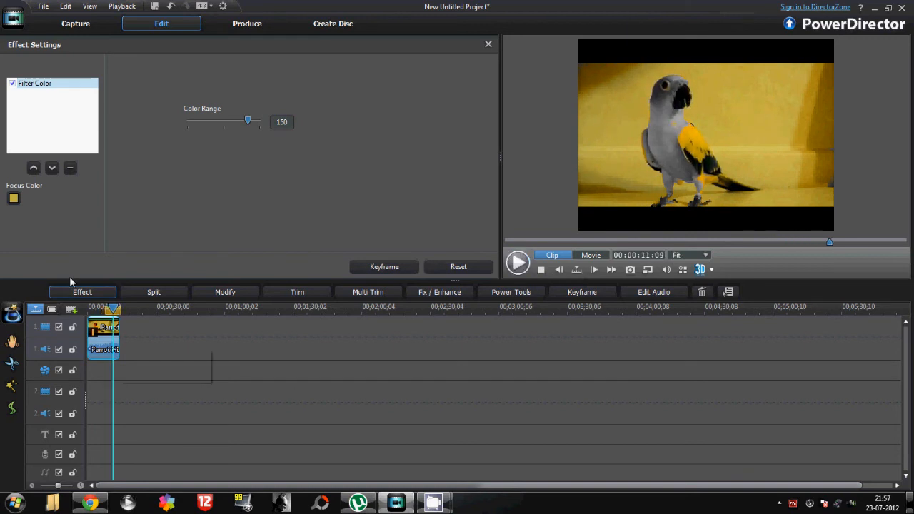